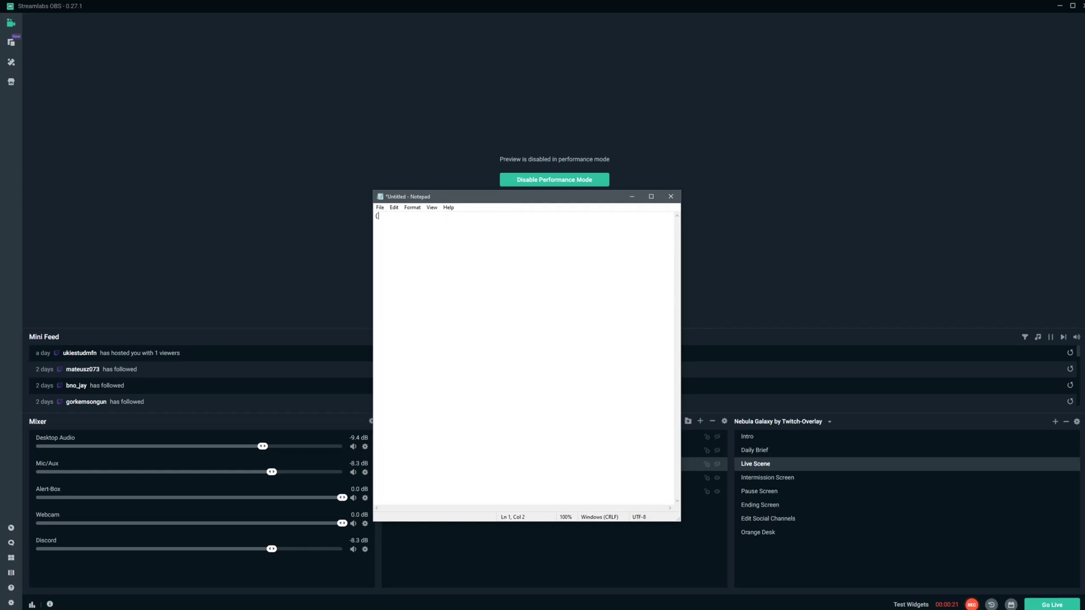
Step: Type the three checklist lines '[] First Step', '[] Step 2' and '[] Third Step' in Notepad
type("{")
key("BackSpace")
type("[]")
type(" Fir")
type("st St")
type("ep ")
type("[")
type("]")
type(" Step")
type(" 2 ")
type("[]")
type(" Thir")
type("d S")
type("tep")
Step: Save the note to the Desktop as a text file named 'Checklist'
left_click(380, 209)
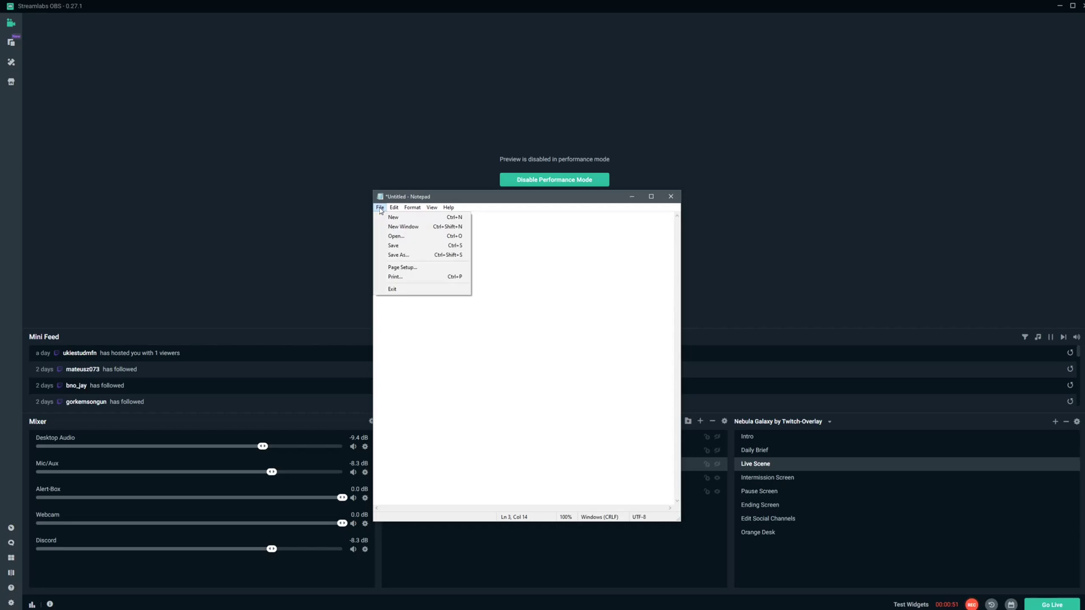
left_click(404, 259)
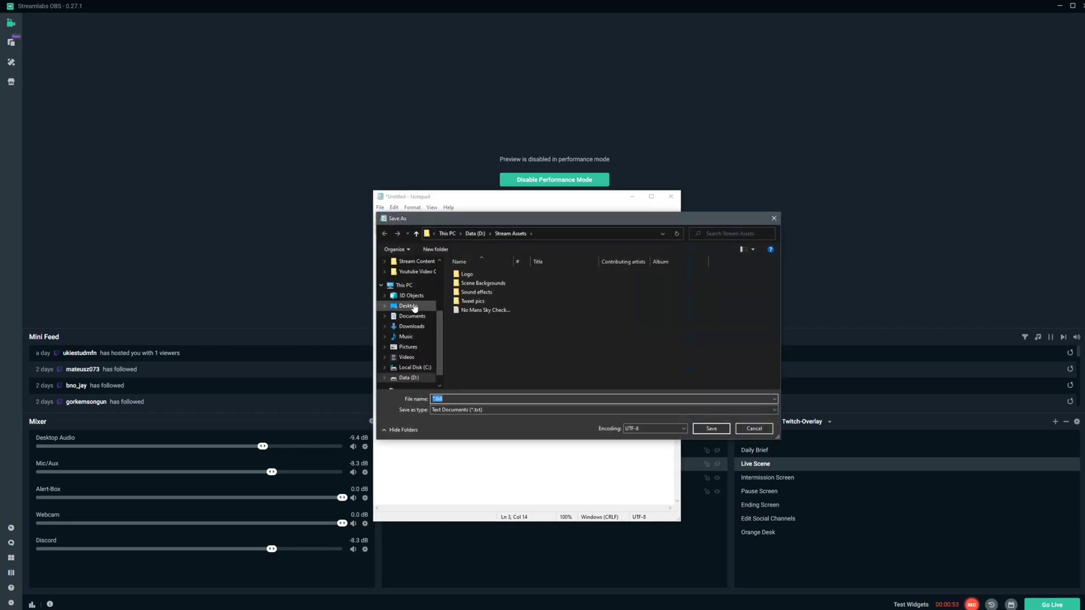
left_click(407, 306)
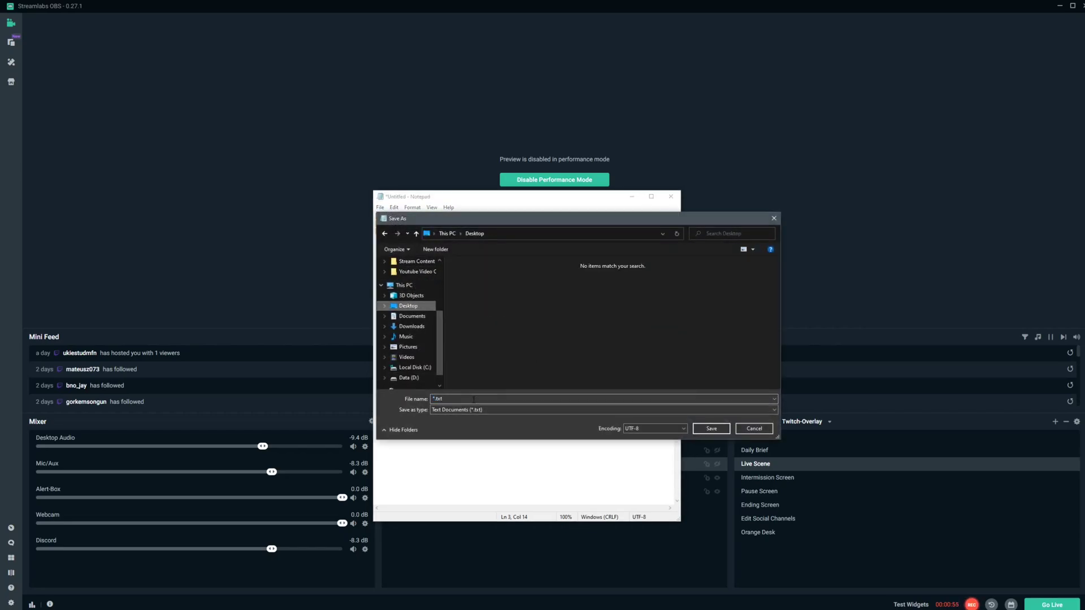
key("Tab")
type("Che")
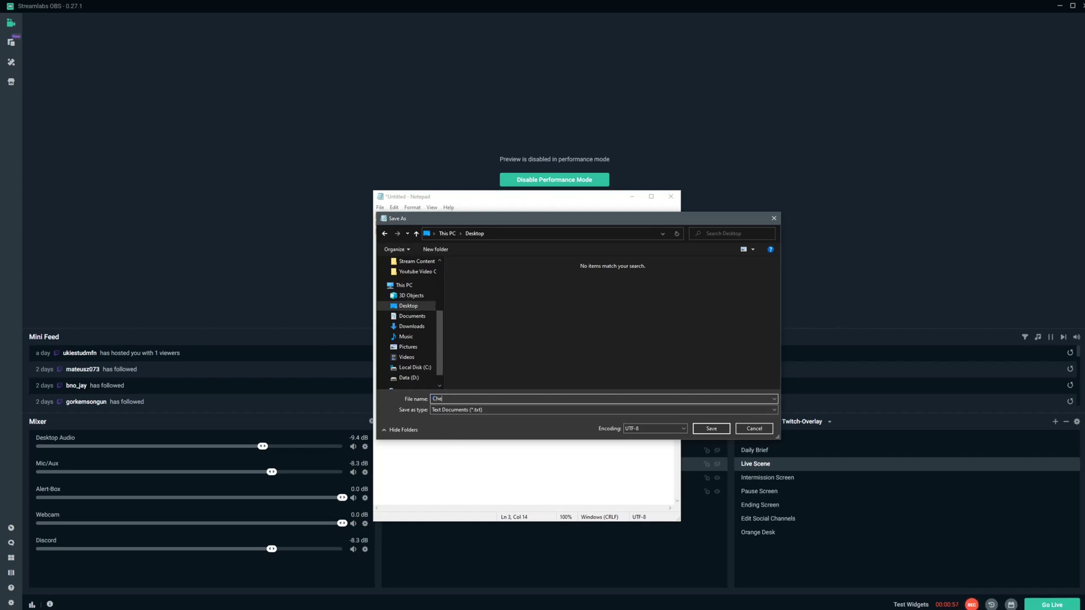
type("cklist")
left_click(711, 428)
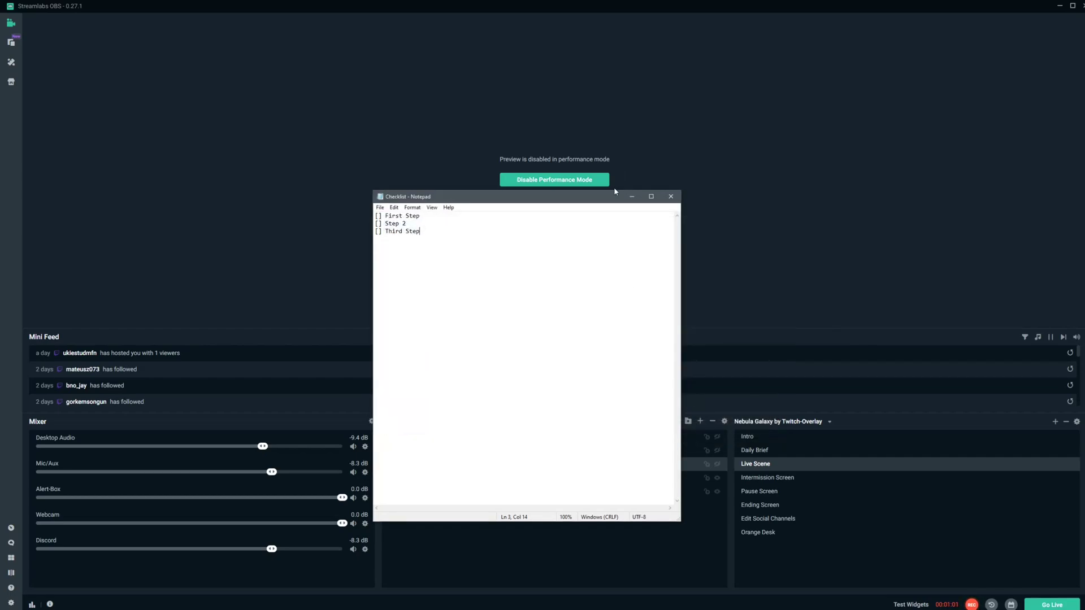
Step: Close Notepad and add a new Text (GDI+) source named 'Demo Checklist' to the scene
left_click(669, 198)
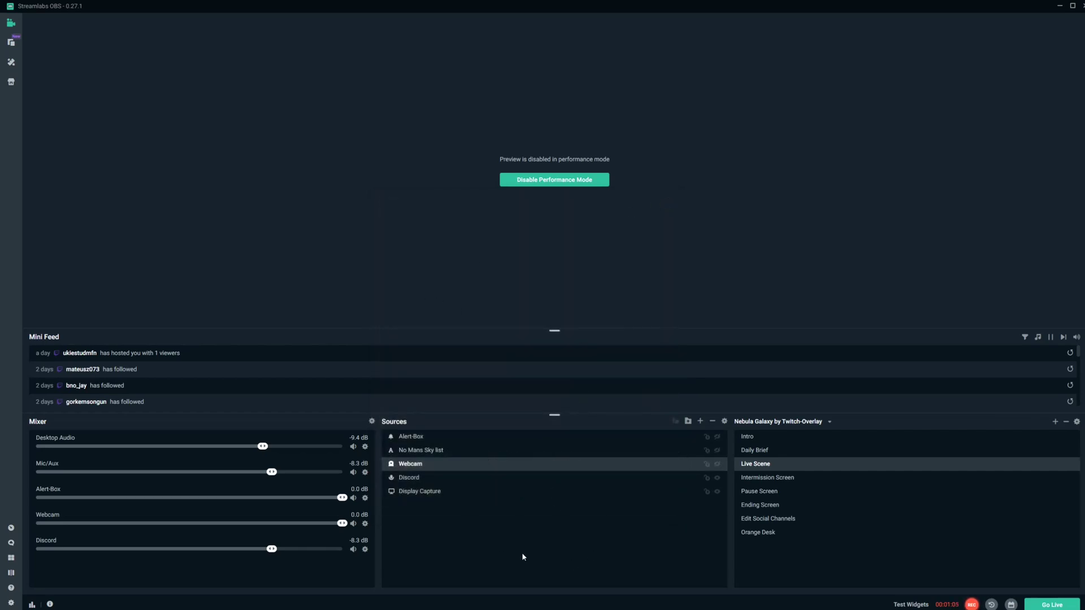
left_click(701, 424)
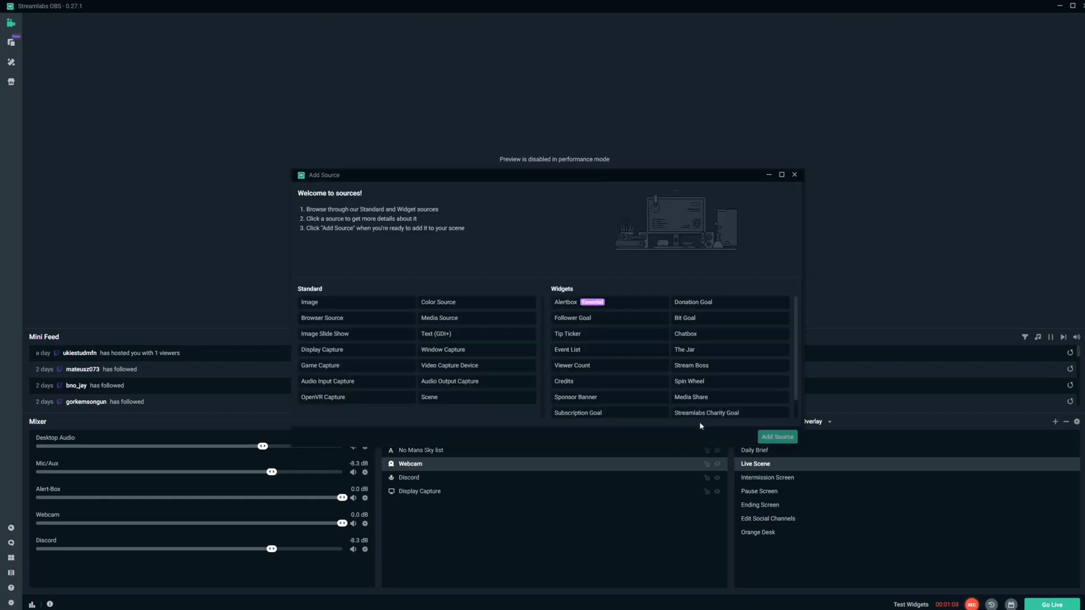
left_click(438, 339)
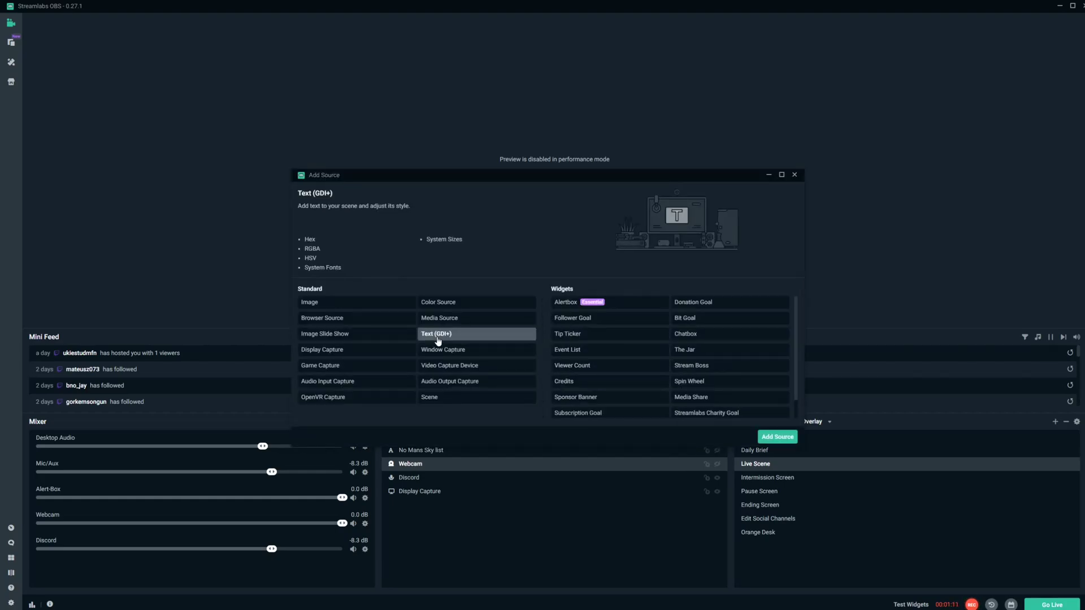
left_click(776, 438)
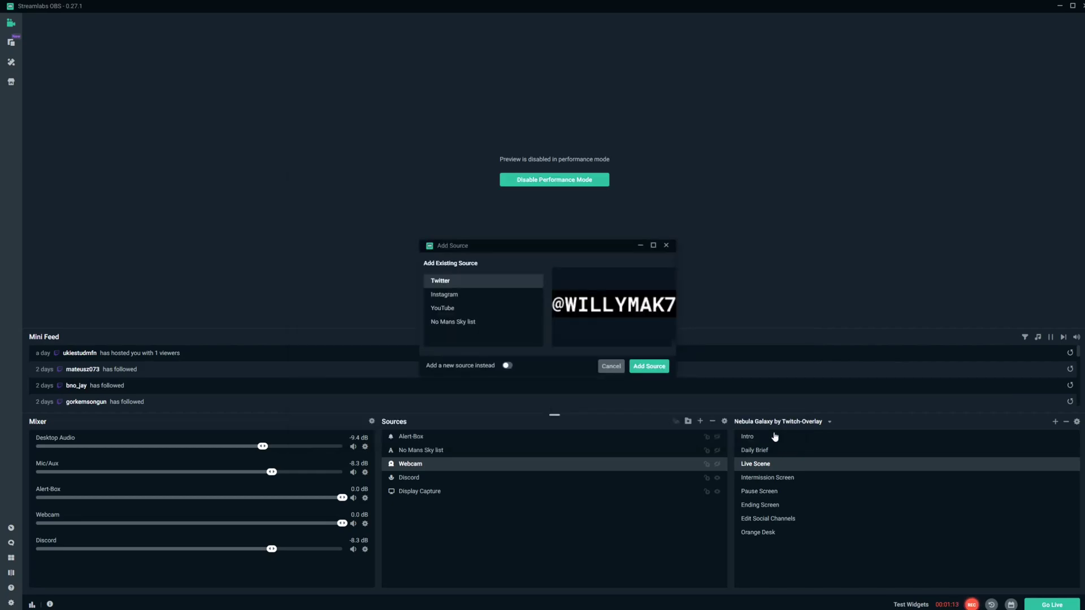
left_click(507, 366)
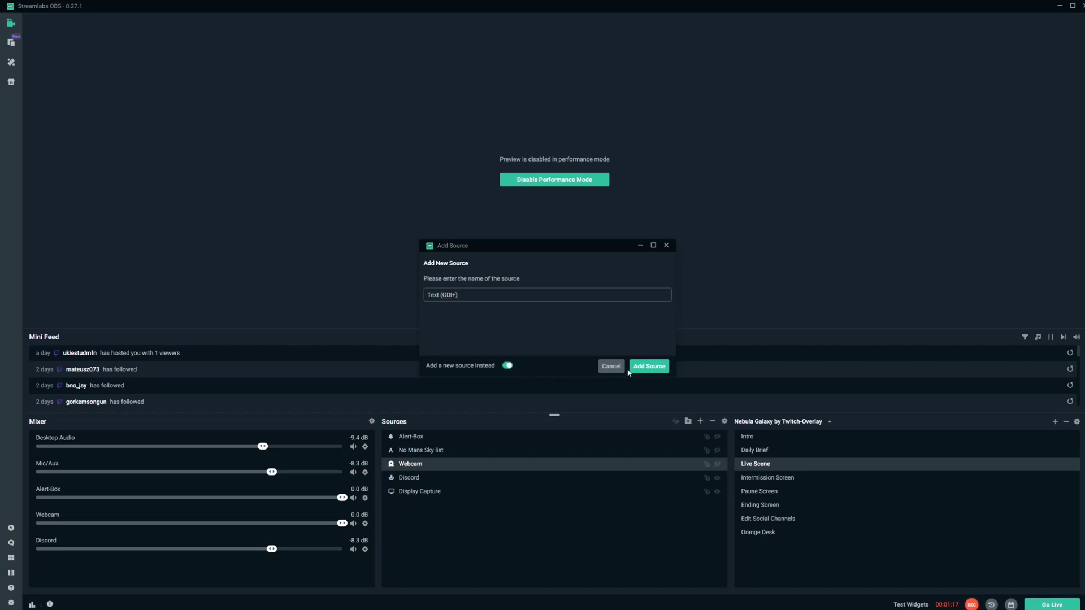
left_click_drag(475, 299, 408, 295)
type("Demo Checklist")
left_click(649, 367)
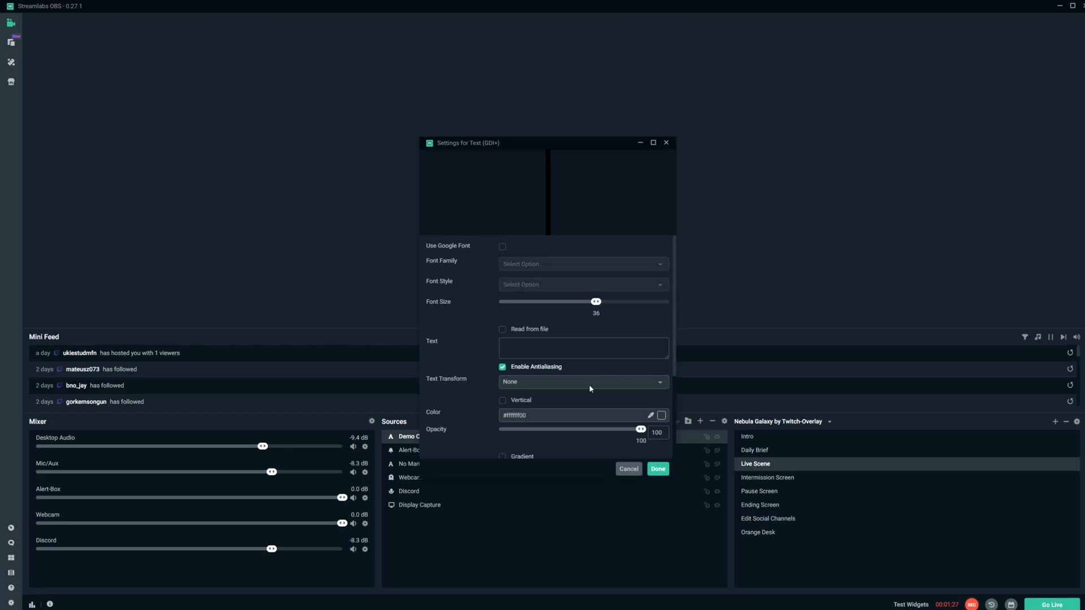
Step: Enable 'Read from file' and load the Desktop 'Checklist' file into Demo Checklist
left_click(502, 330)
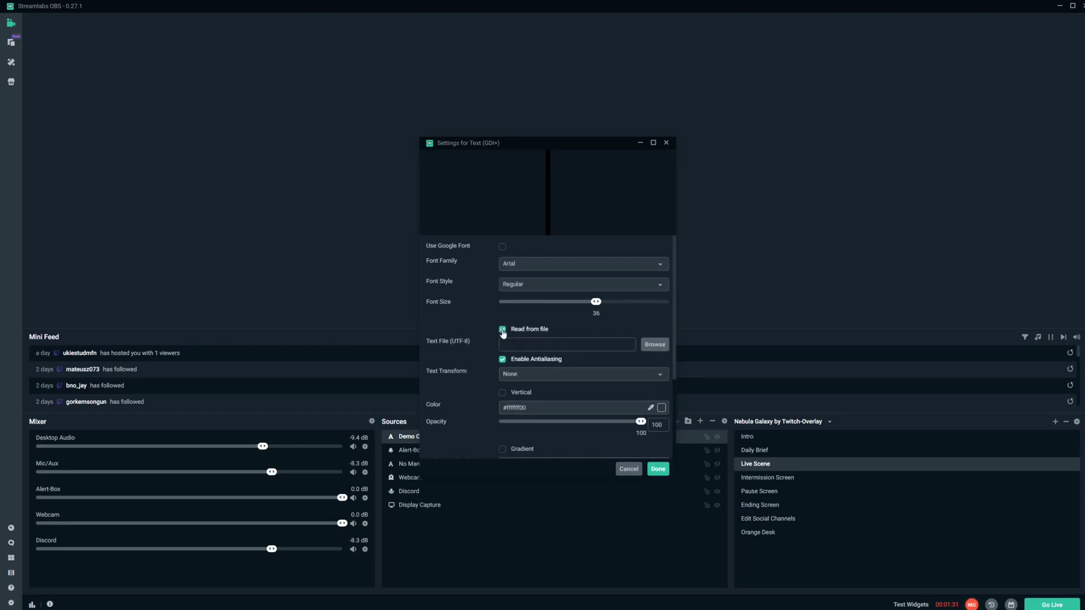
left_click(654, 344)
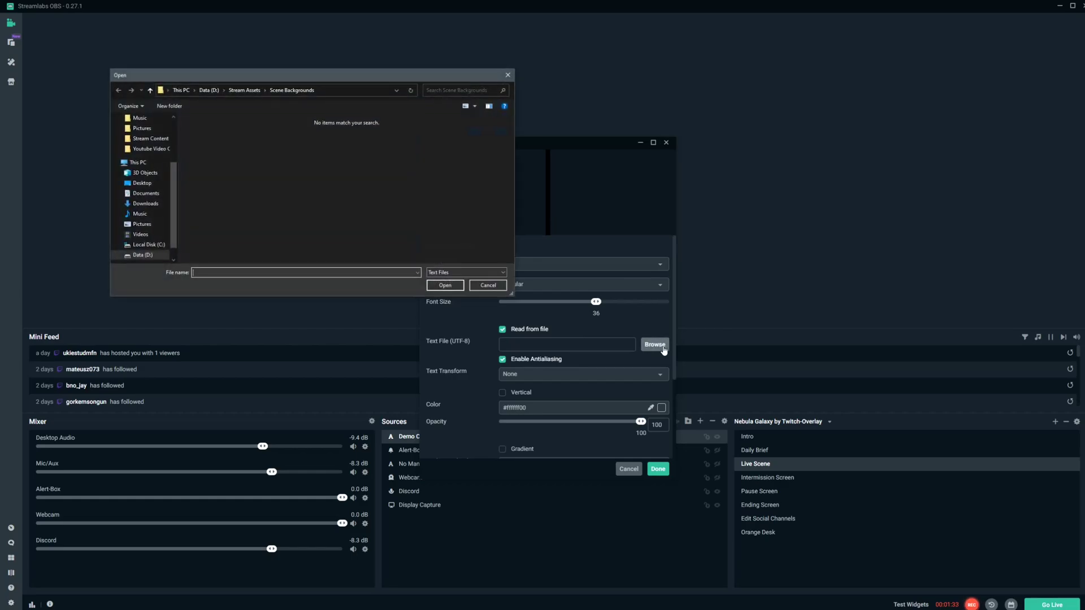
left_click(144, 184)
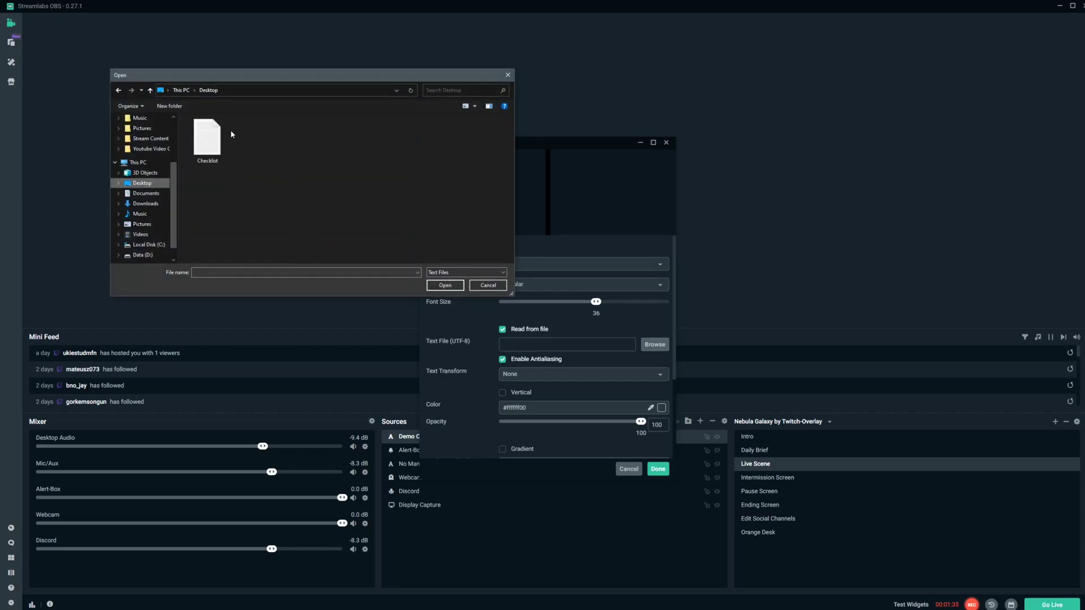
left_click(197, 152)
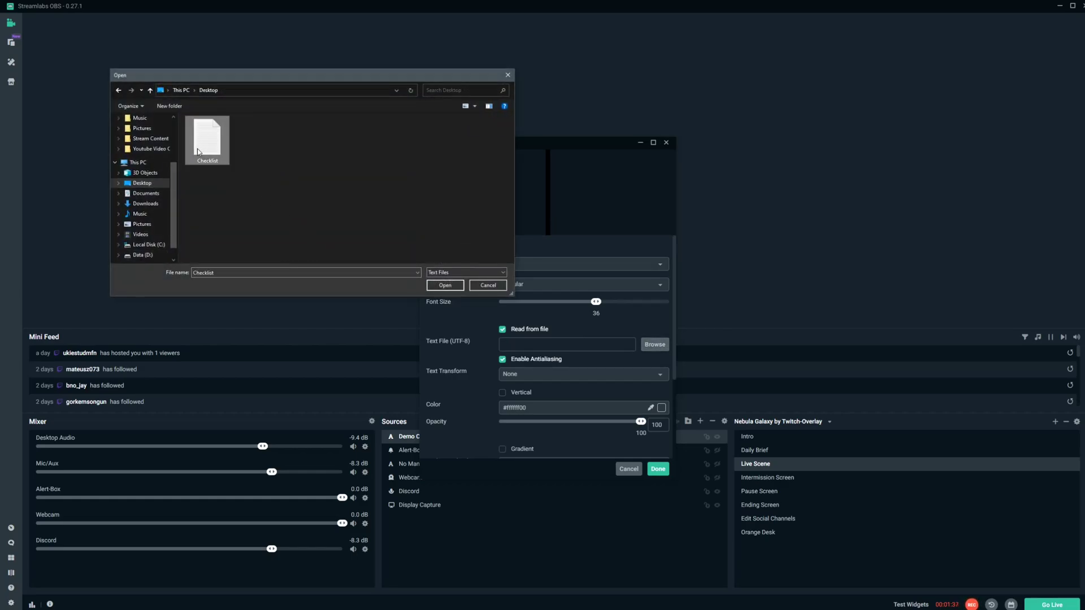
left_click(440, 287)
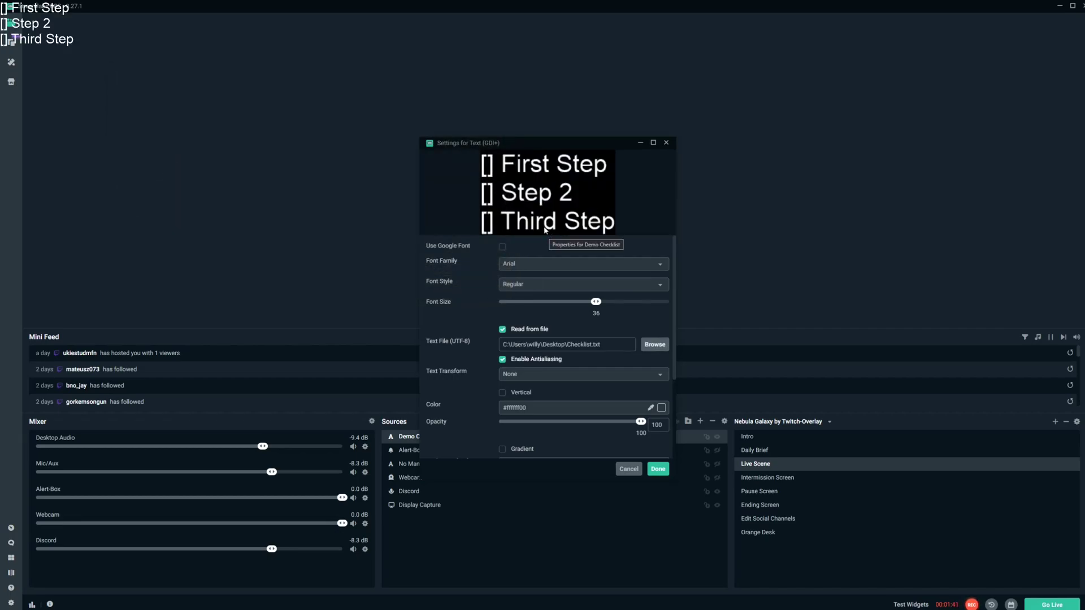
Step: Set the Demo Checklist font to Arial, Regular style, and apply the text settings
left_click(661, 270)
left_click(661, 273)
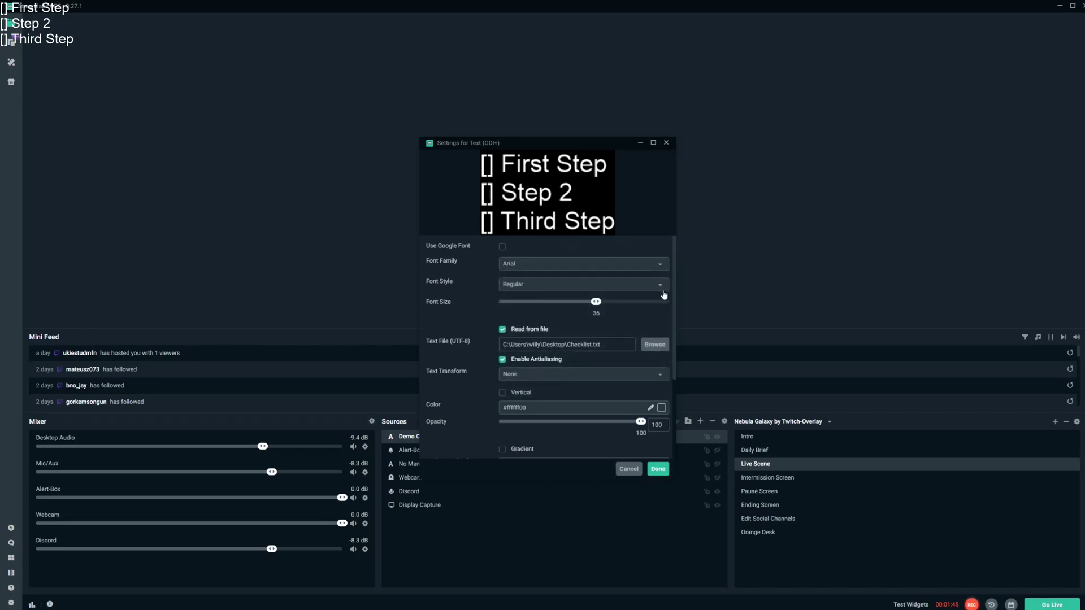
left_click(661, 289)
left_click(656, 297)
scroll(489, 384, "down", 3)
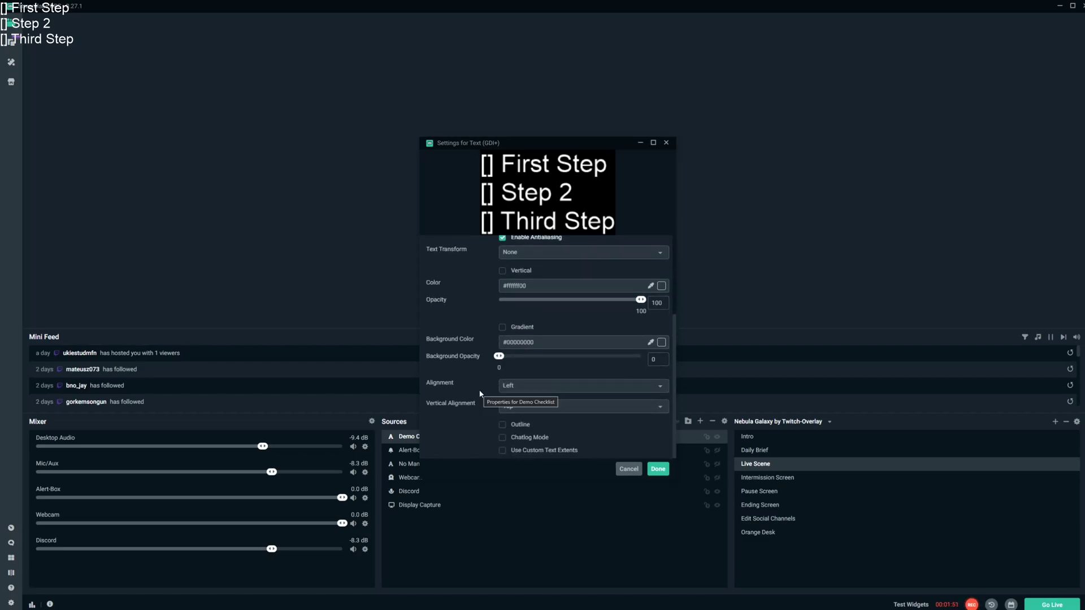
left_click(657, 470)
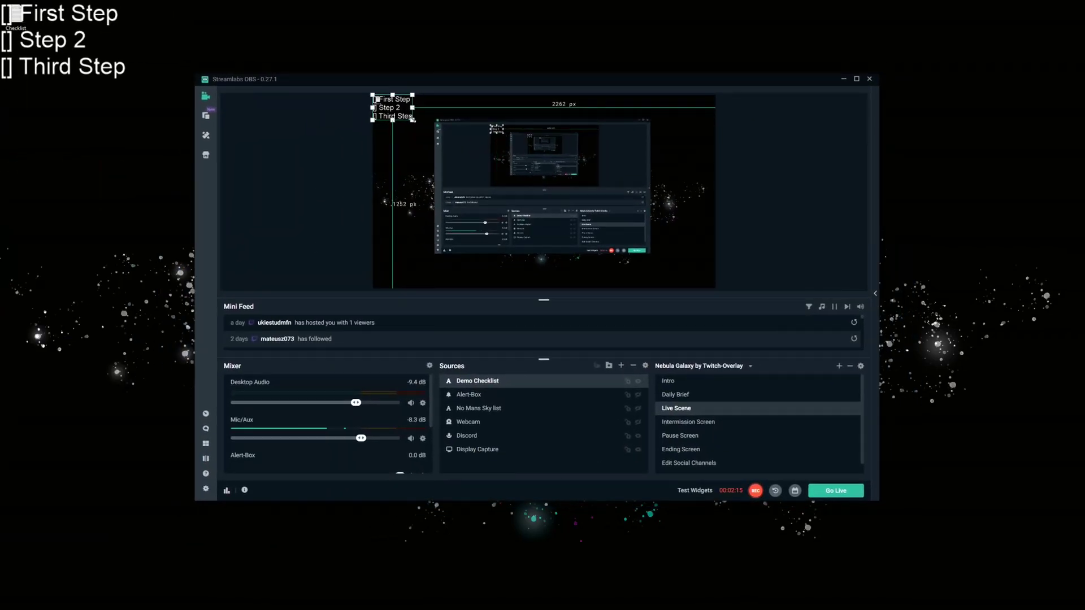
Step: Drag the Demo Checklist text down and right so it sits just above the webcam
left_click_drag(398, 107, 405, 190)
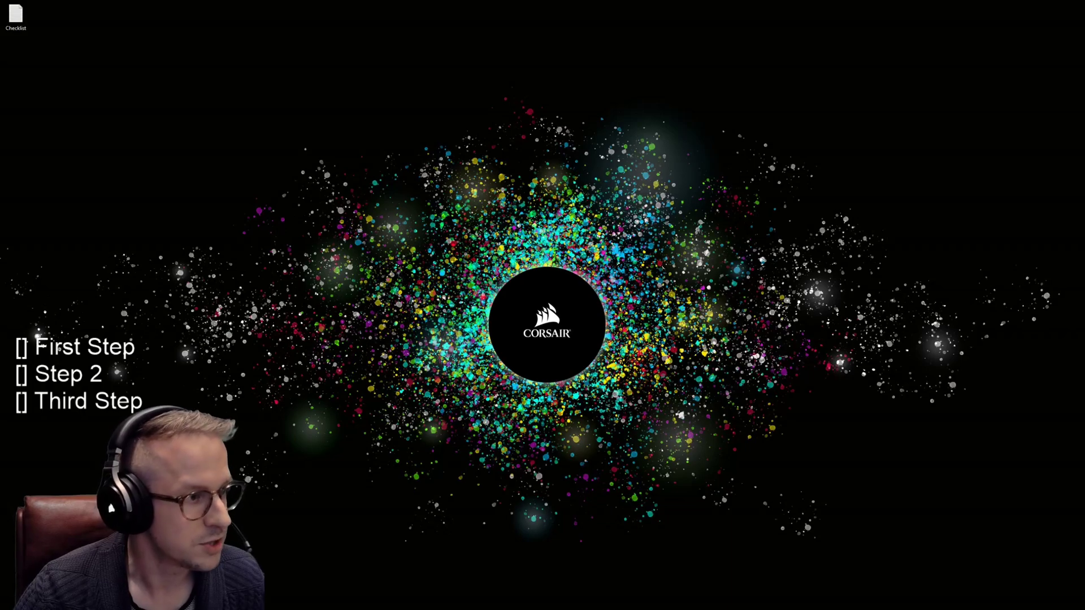
Step: Reopen the Checklist file from the desktop in Notepad
key("alt+Tab")
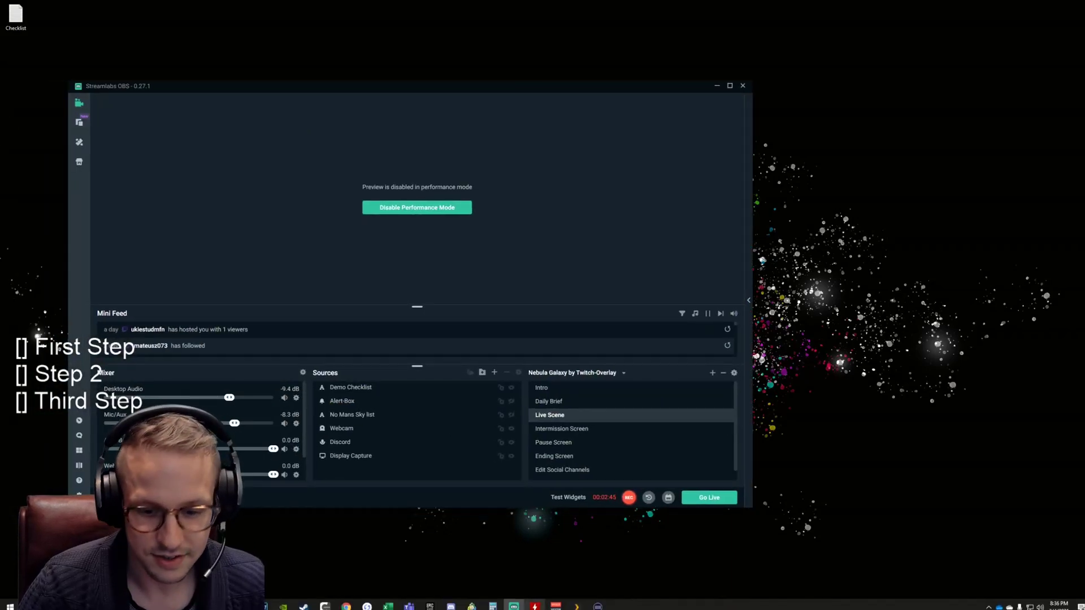
key("super+s")
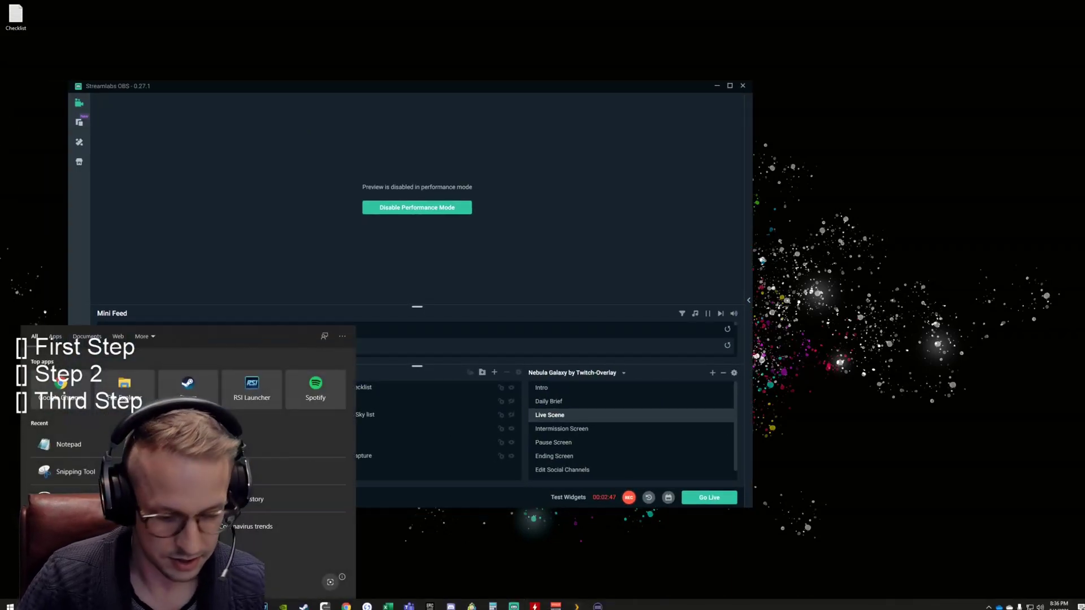
type("notepa")
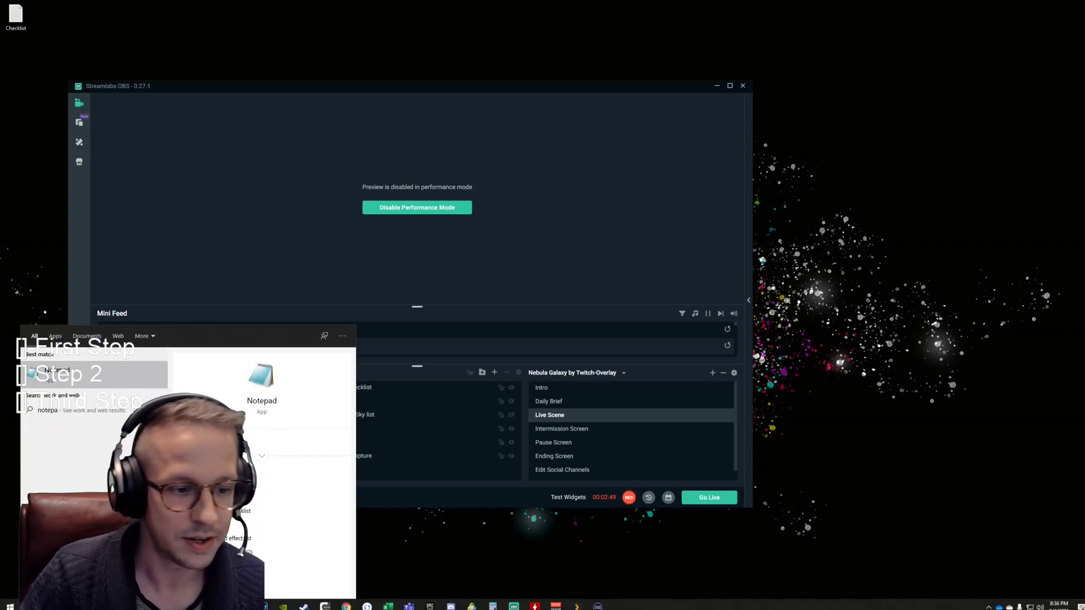
left_click(17, 22)
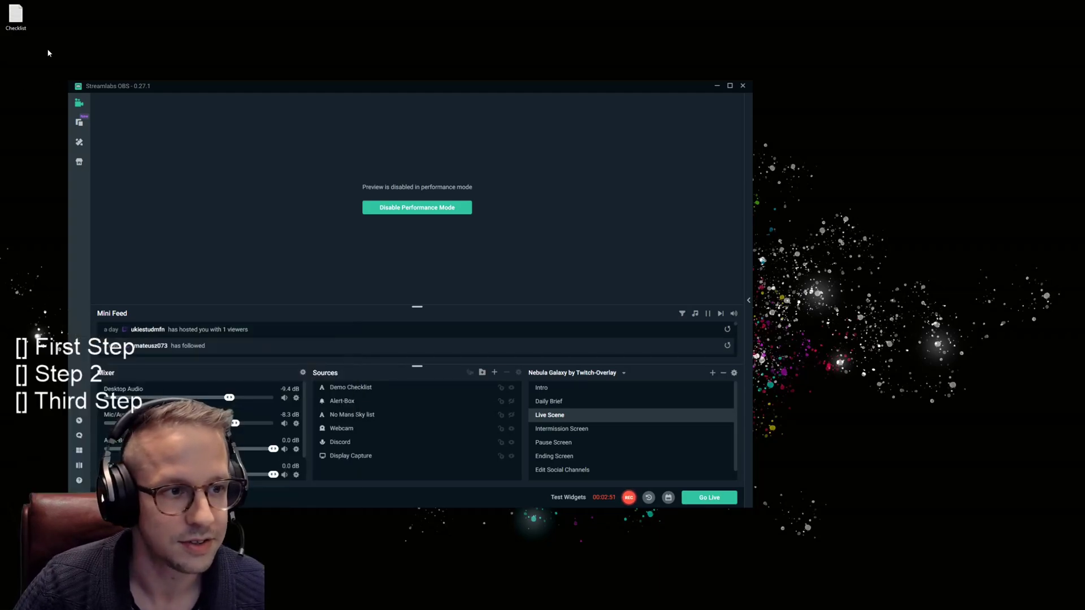
double_click(17, 22)
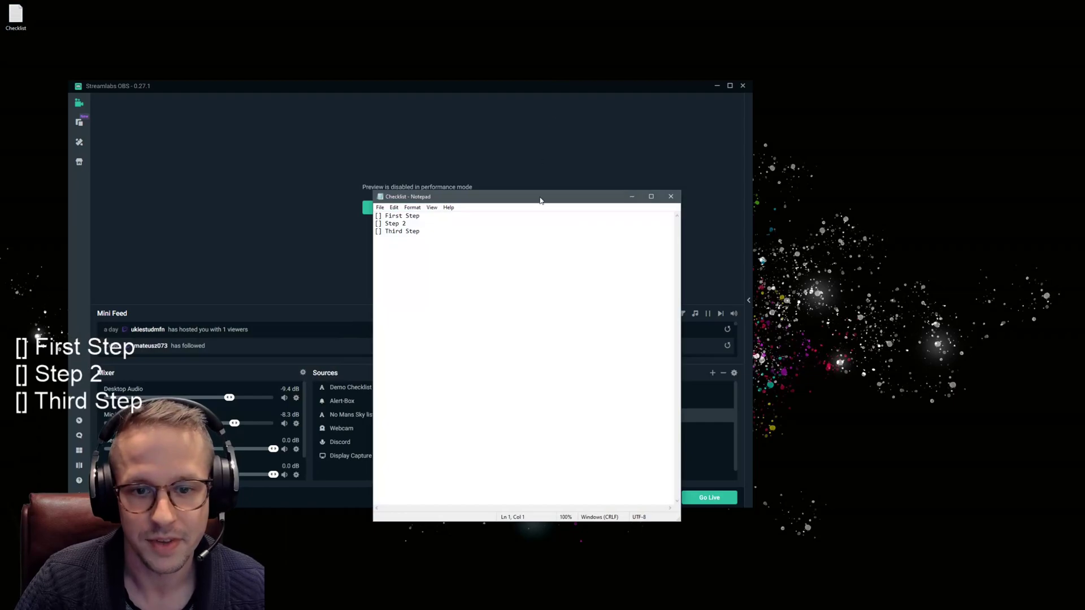
Step: Move Notepad to the right and mark the third line as '[X] Third Step'
left_click_drag(539, 199, 959, 174)
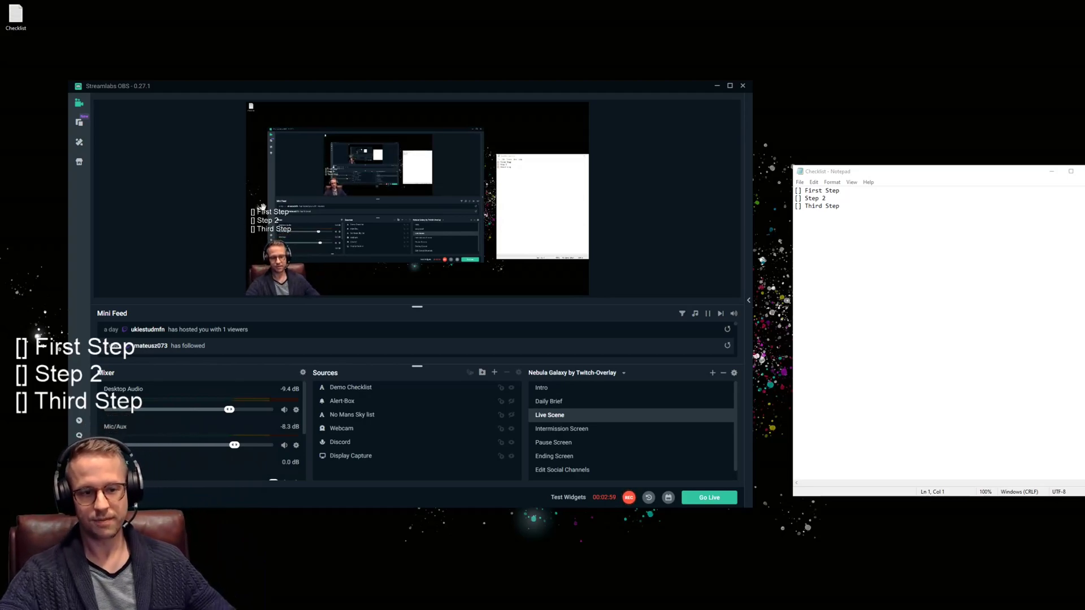
left_click(849, 207)
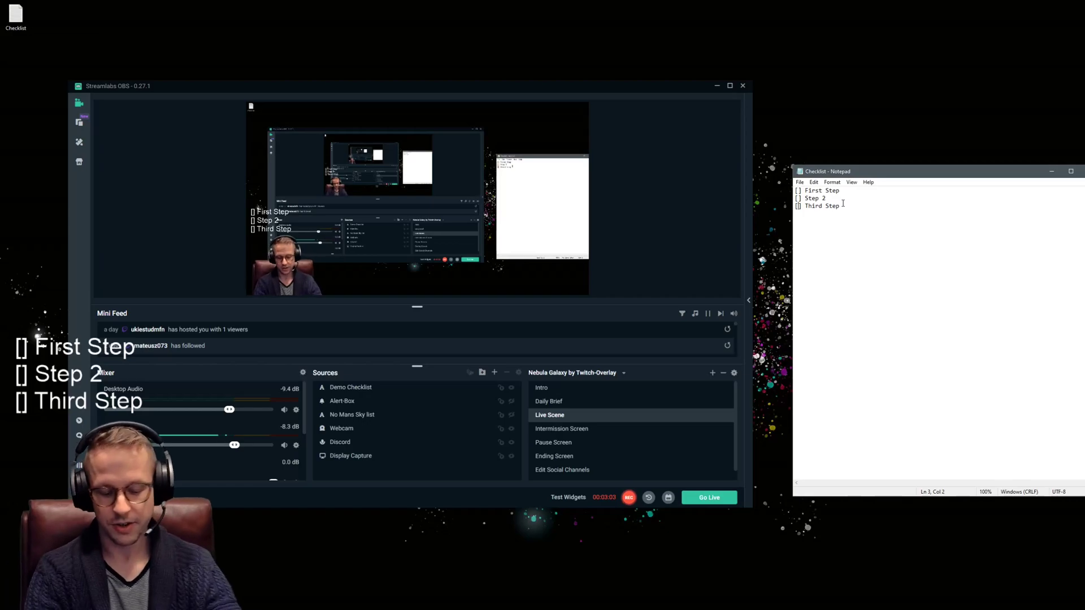
type("X")
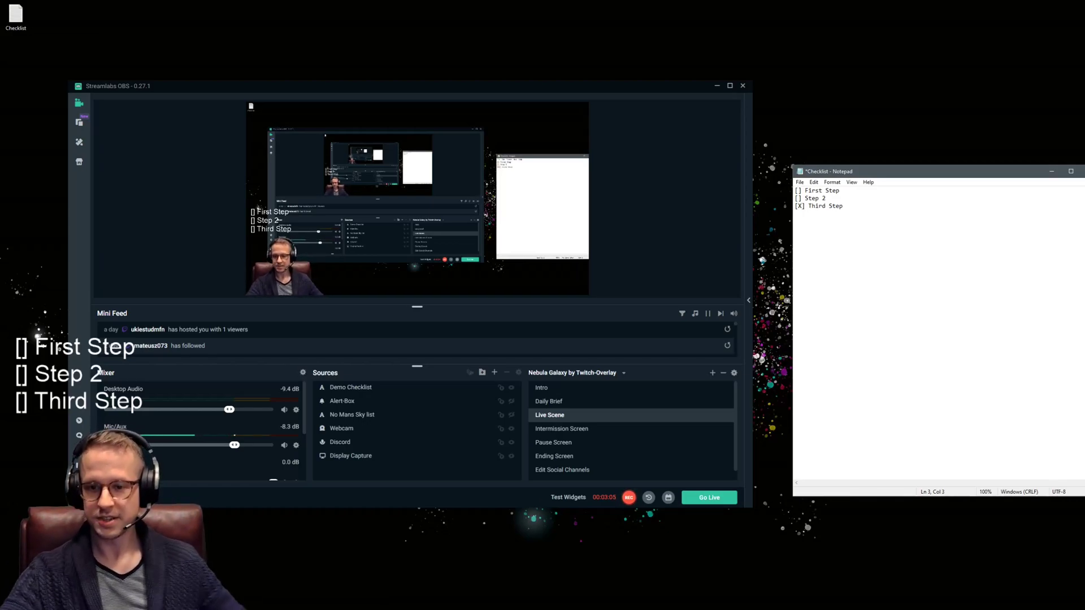
Step: Save the edited Checklist file so the overlay updates
left_click(799, 183)
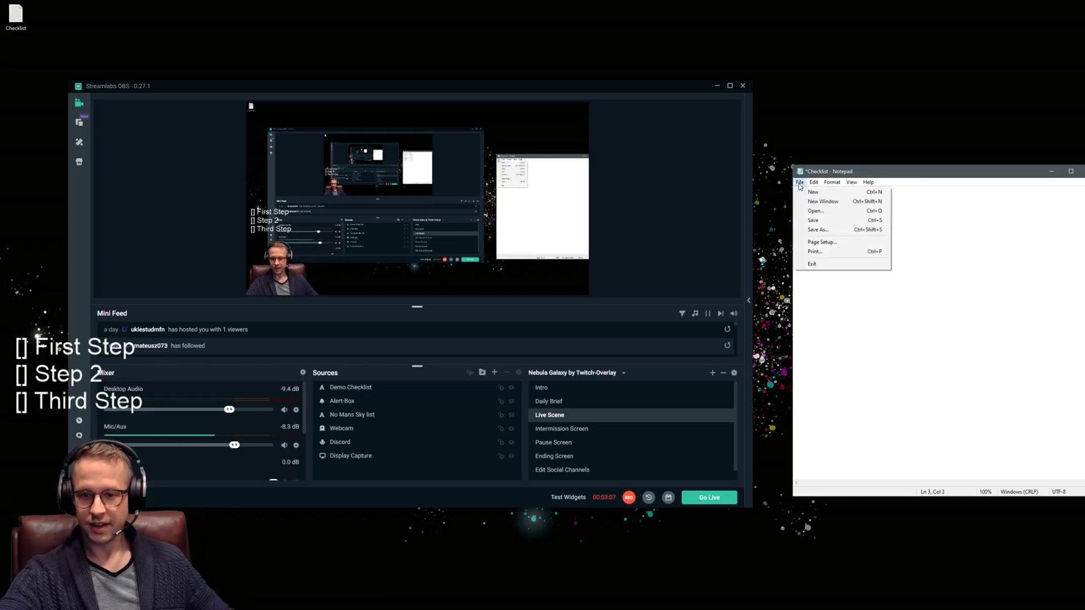
left_click(813, 220)
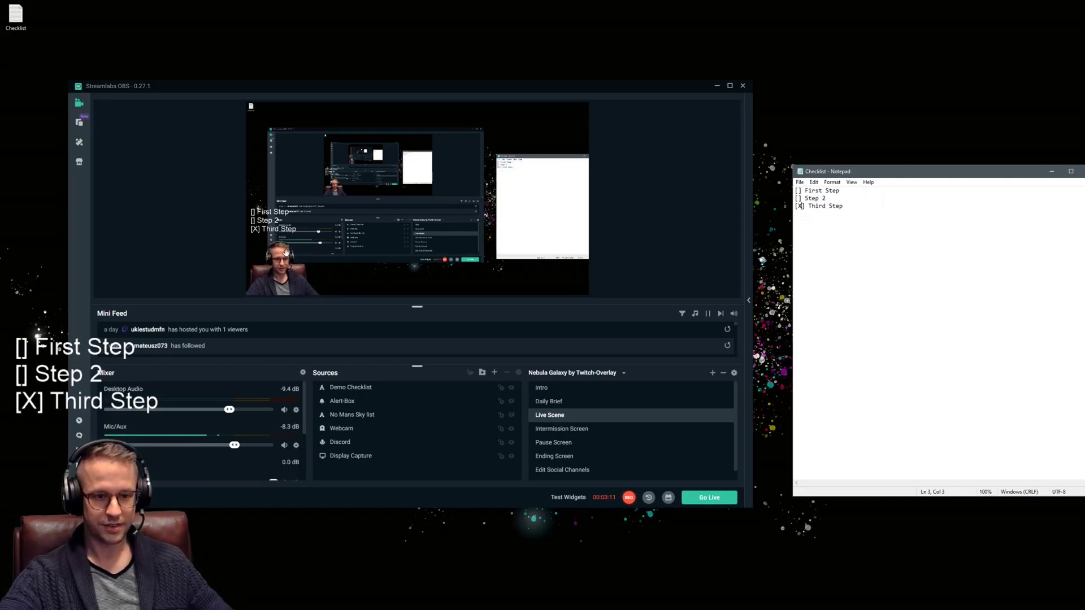
left_click(852, 210)
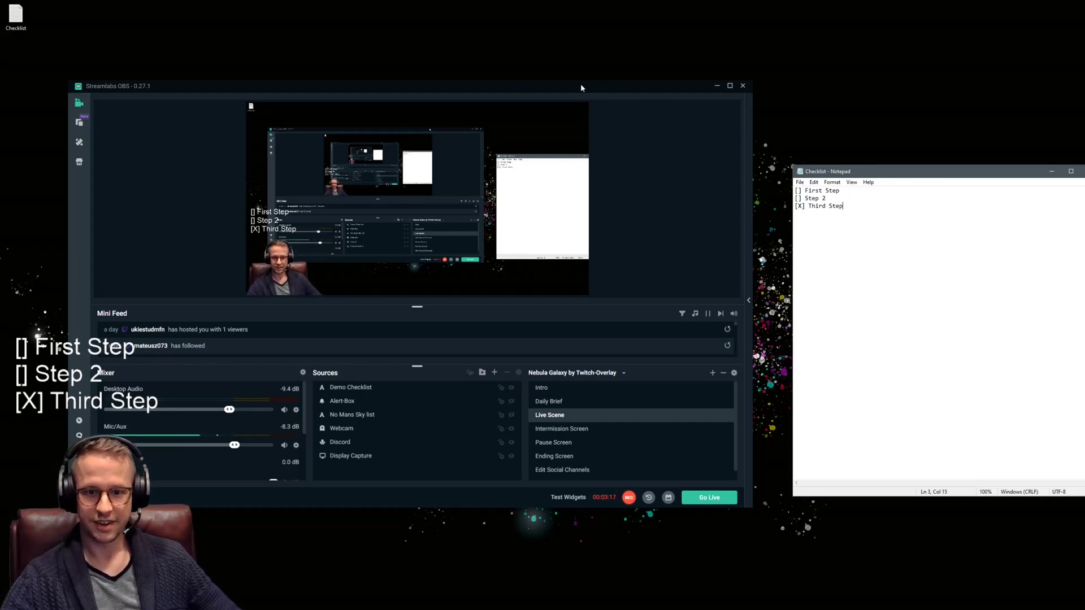
Step: Drag the Streamlabs OBS window off the left edge to reveal the updated overlay
left_click_drag(580, 83, 0, 94)
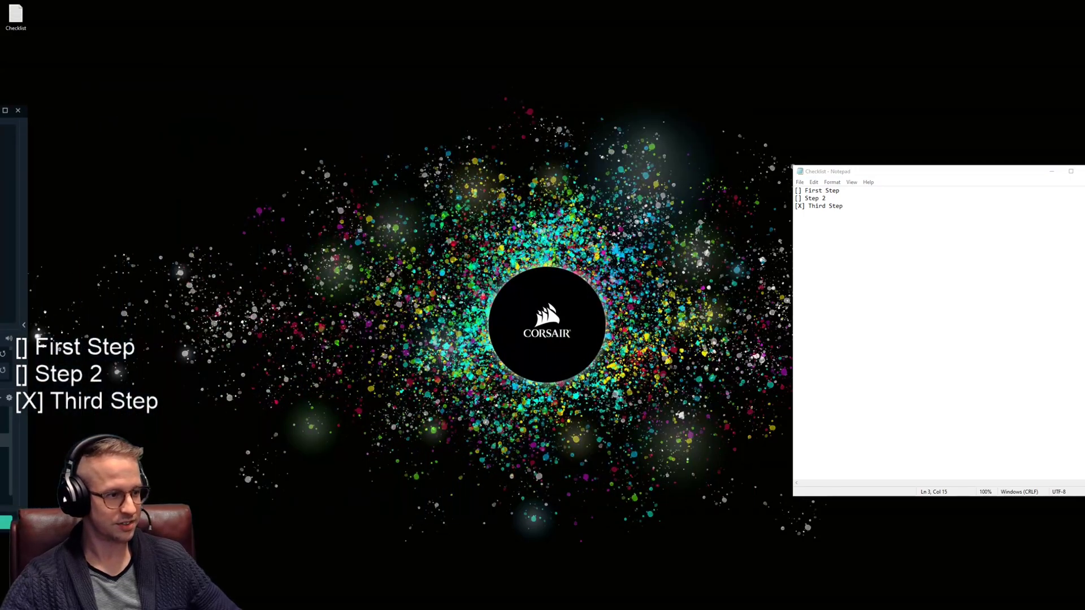